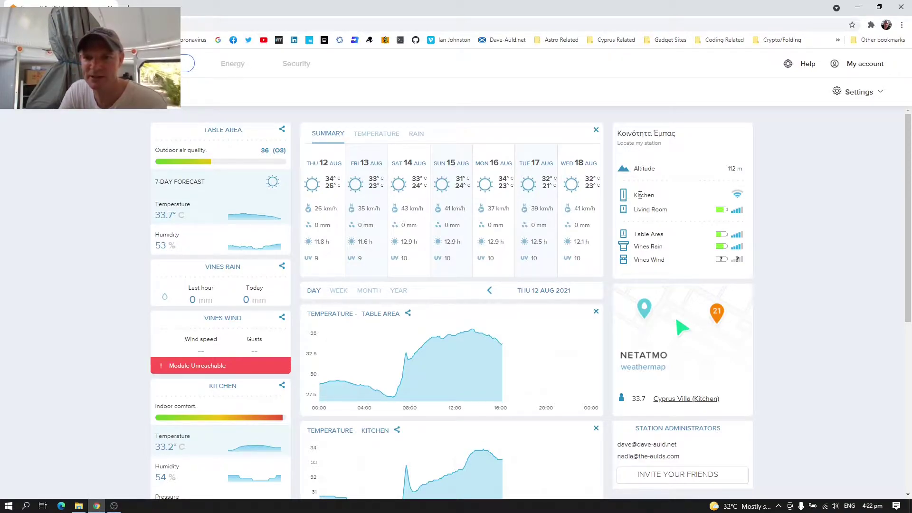
drag(659, 209, 661, 233)
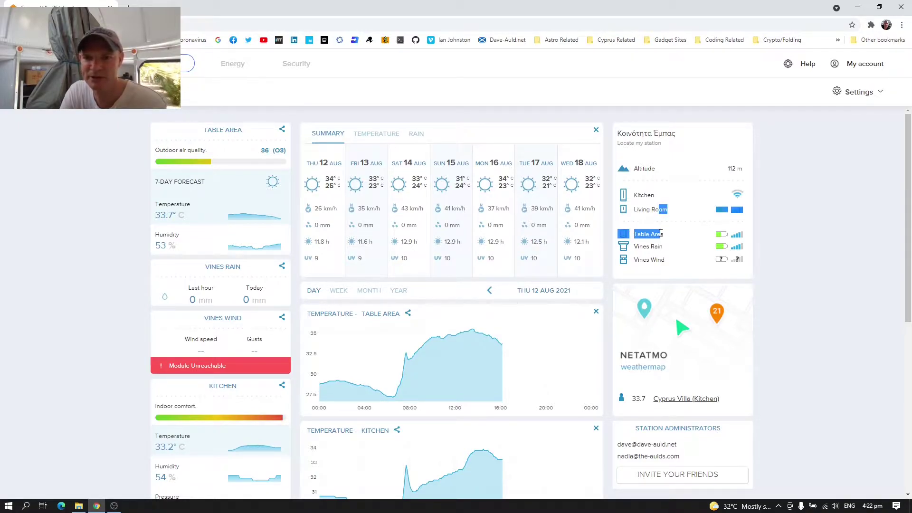
click(661, 233)
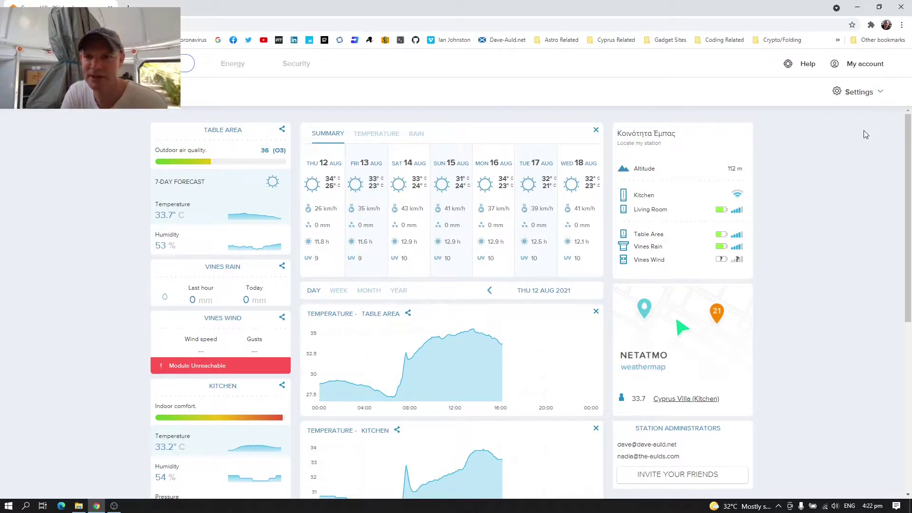
Download the Setup Wizard for installing a new Smart Home Weather Station and keep the downloaded executable
click(879, 93)
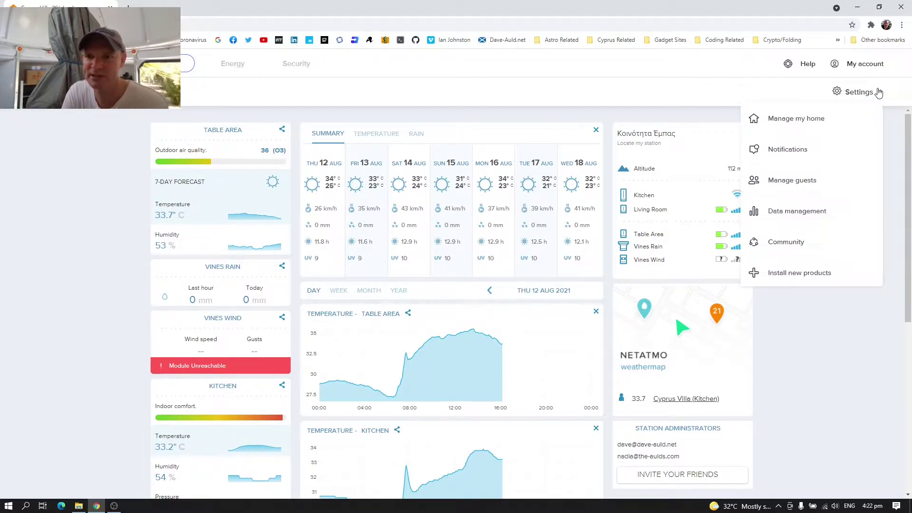
click(809, 274)
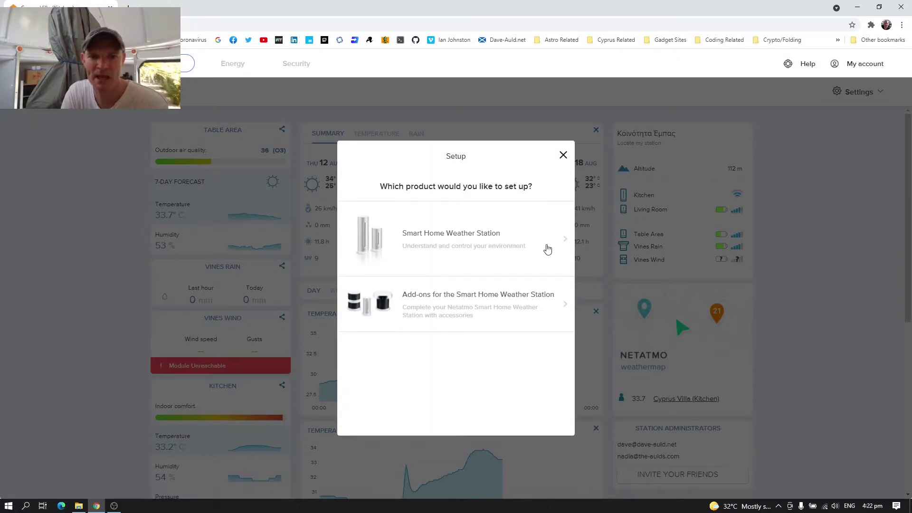
click(492, 240)
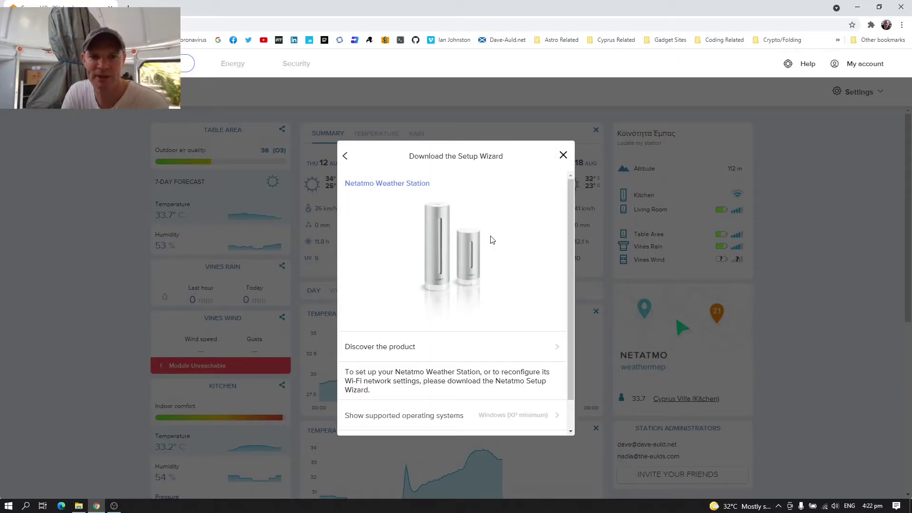
drag(572, 299, 571, 338)
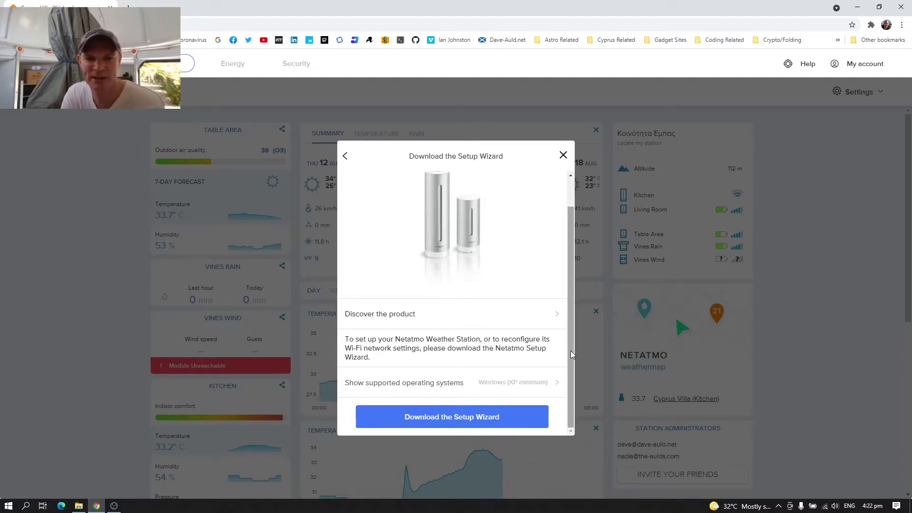
click(473, 415)
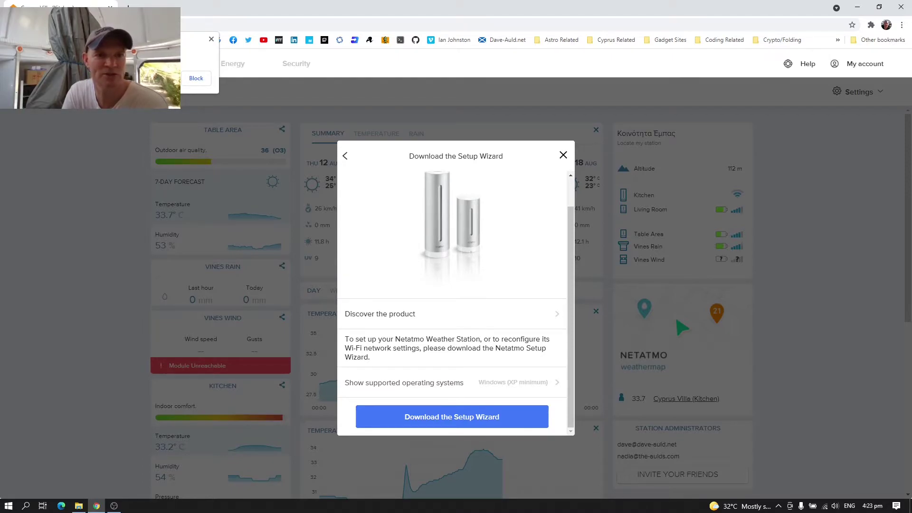
click(161, 78)
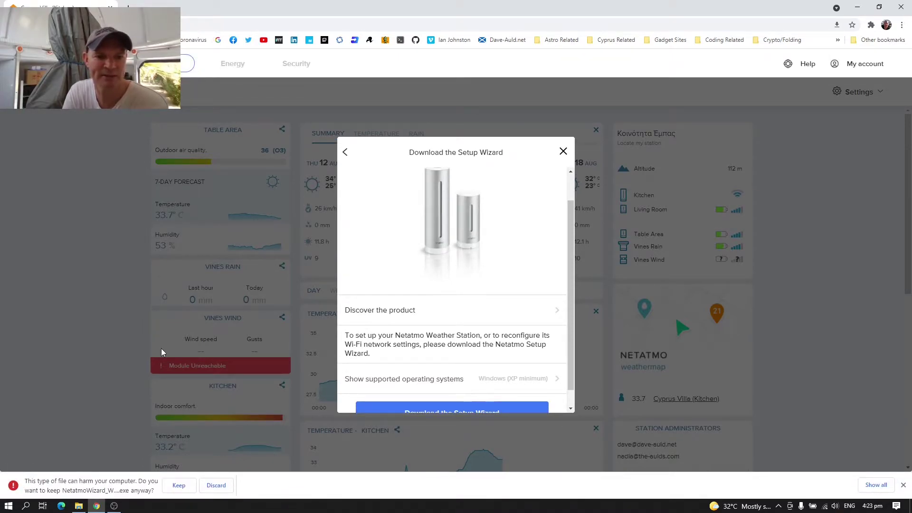
click(183, 485)
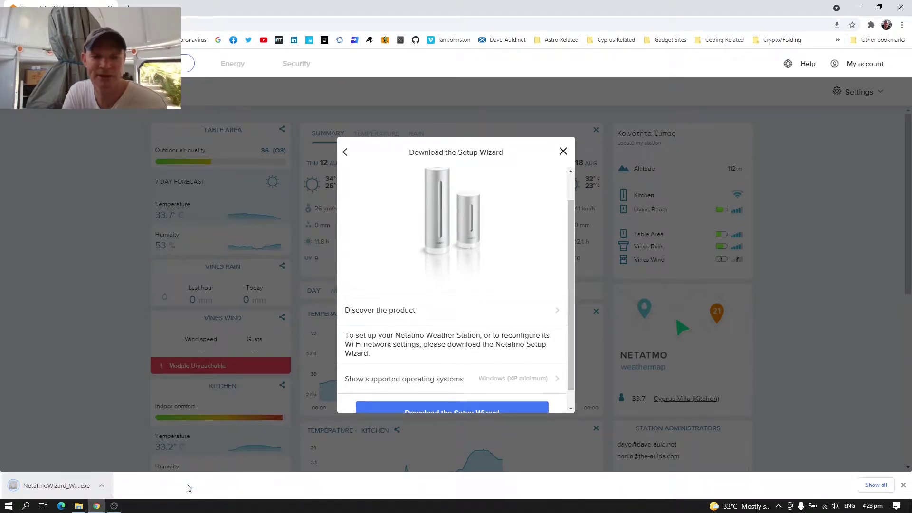
Run the downloaded Netatmo setup wizard and proceed through the station connection and update to the Wi-Fi configuration
click(79, 490)
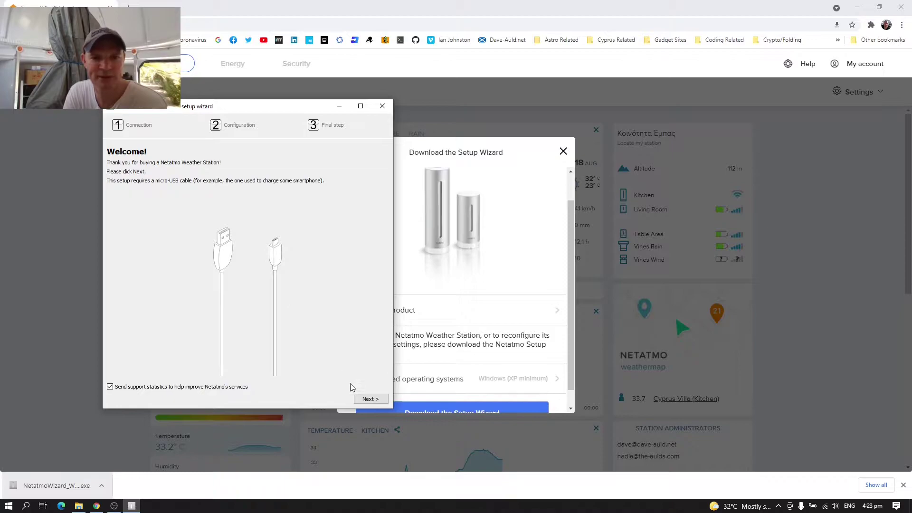
click(371, 400)
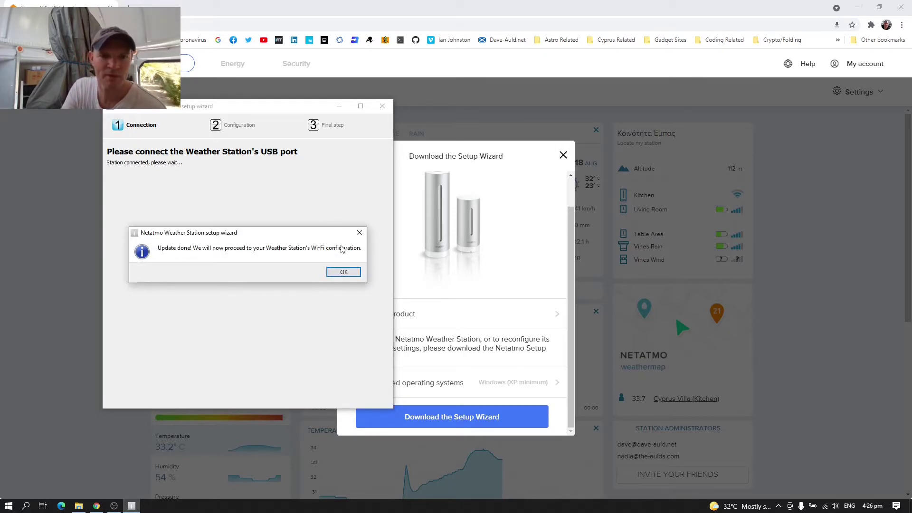
click(346, 272)
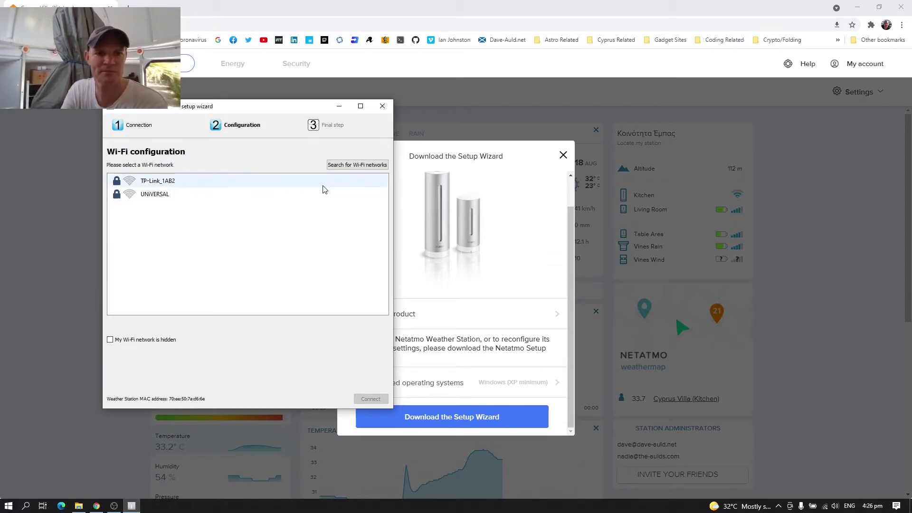
Search for Wi-Fi networks, connect the weather station to we_are_listening with the Wi-Fi password, and finish the wizard
click(357, 166)
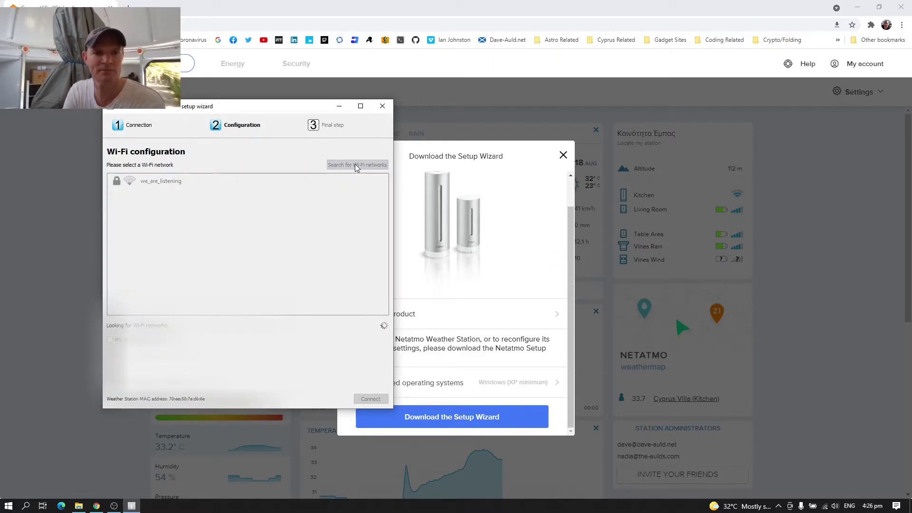
click(215, 184)
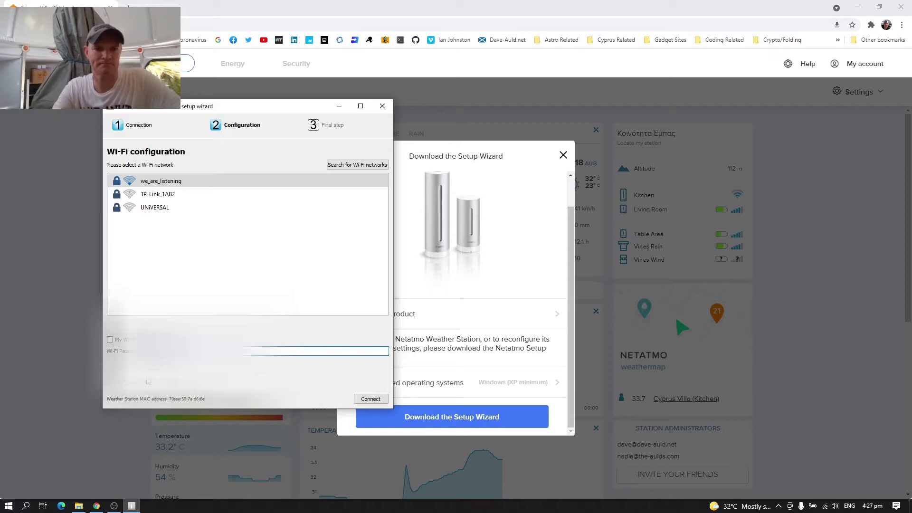
click(370, 399)
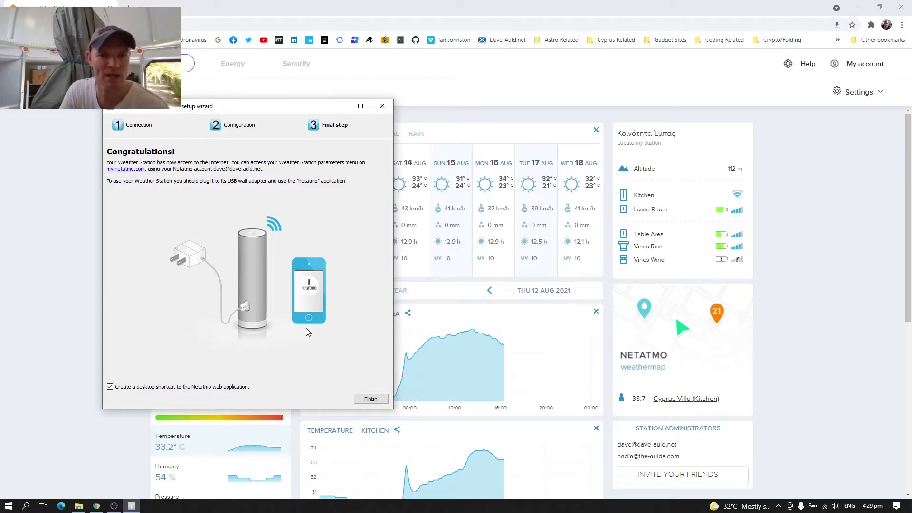
click(370, 399)
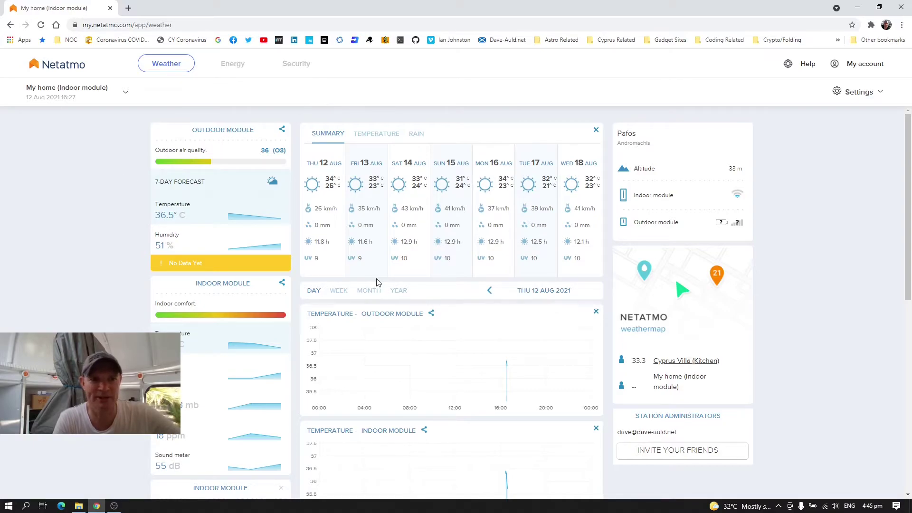
View the Cyprus Villa (Kitchen) station's dashboard and return to My home (Indoor module)
click(126, 94)
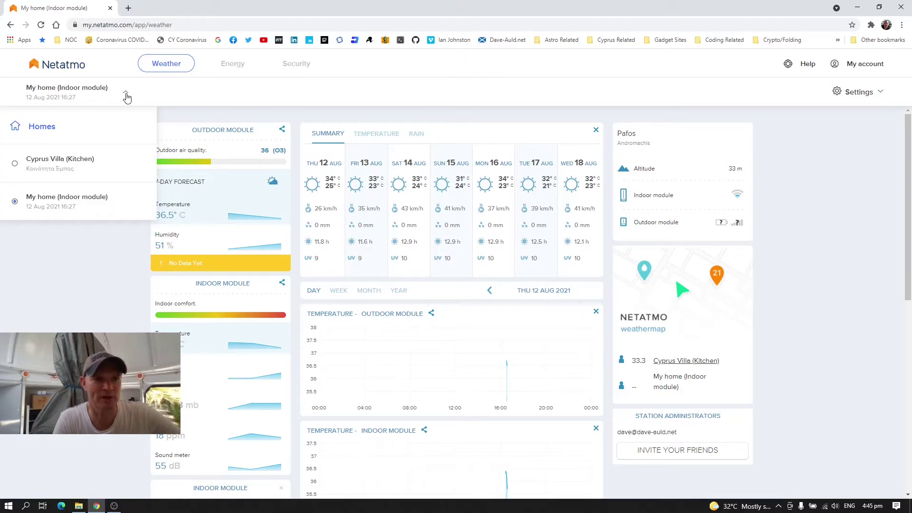
click(100, 166)
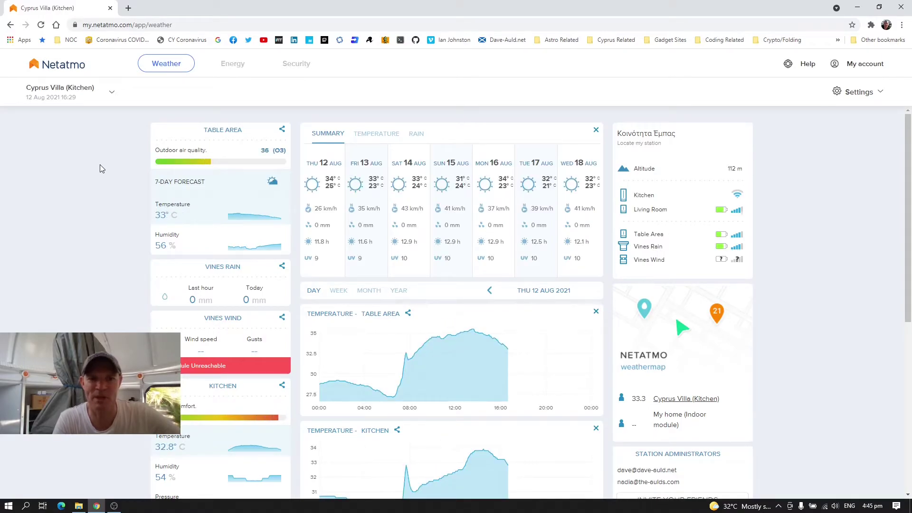
click(114, 94)
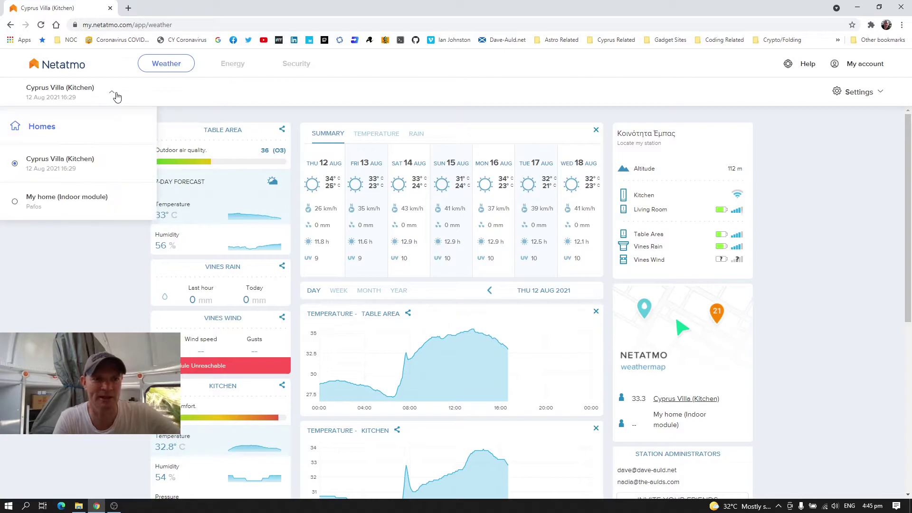
click(73, 200)
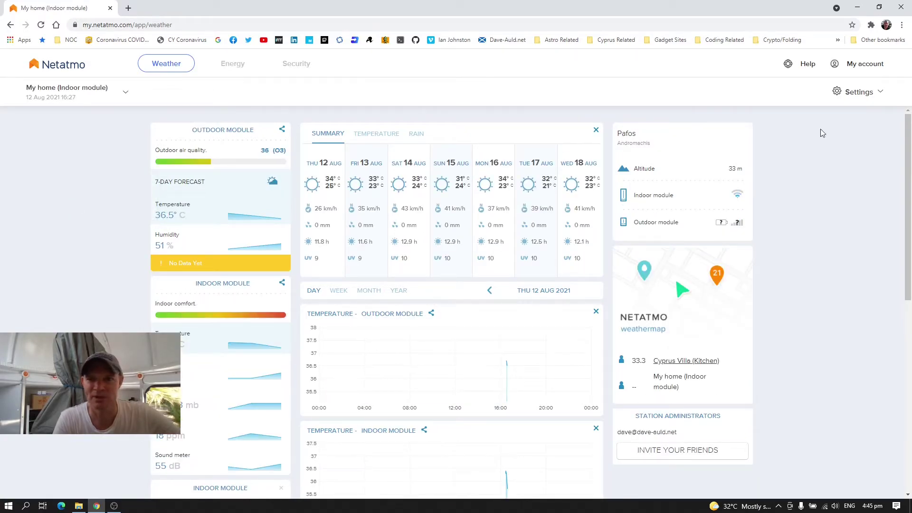
View the current home's name in its rename form and close the home settings without changes
click(876, 98)
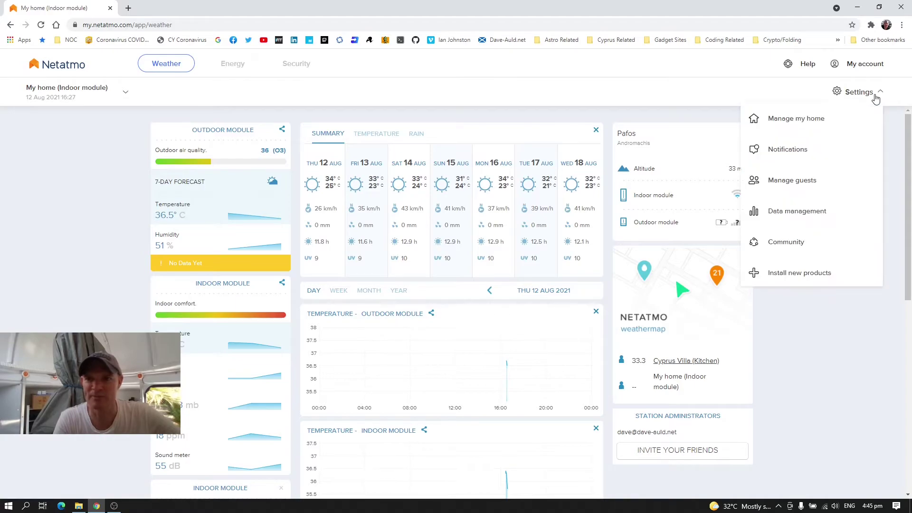
click(834, 123)
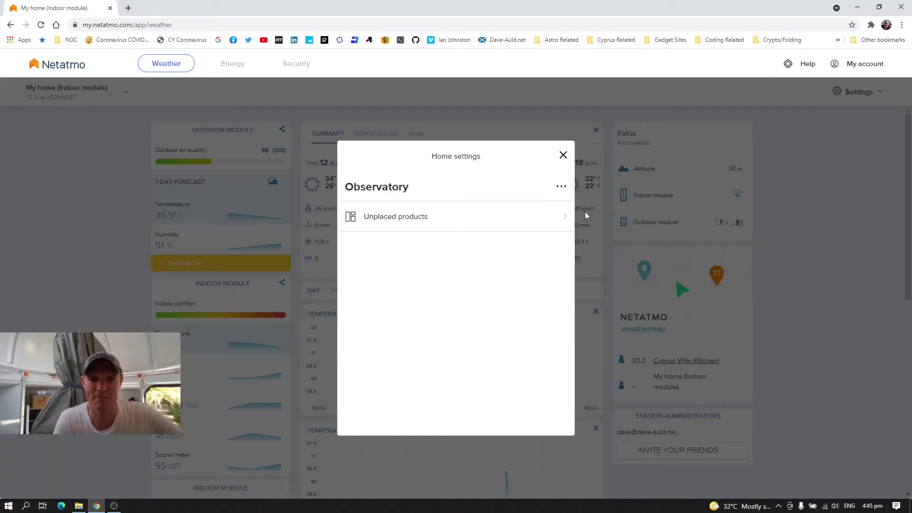
click(565, 188)
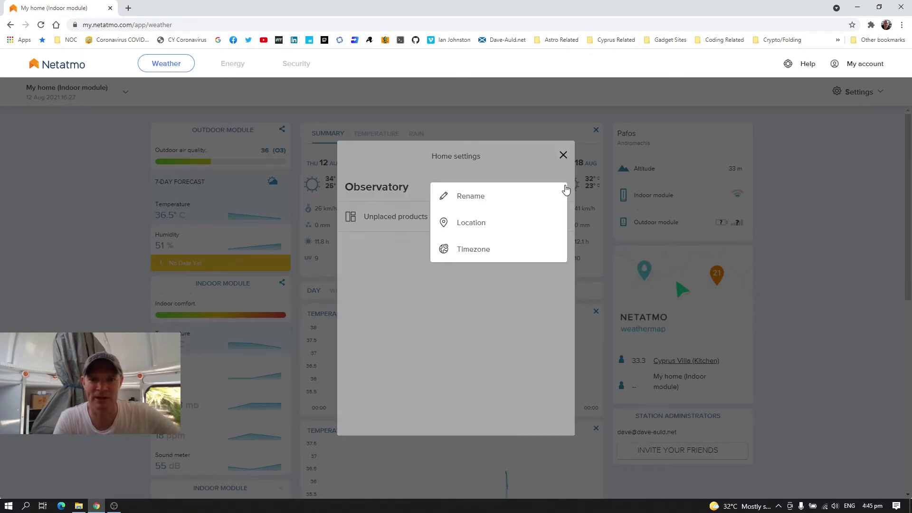
click(502, 202)
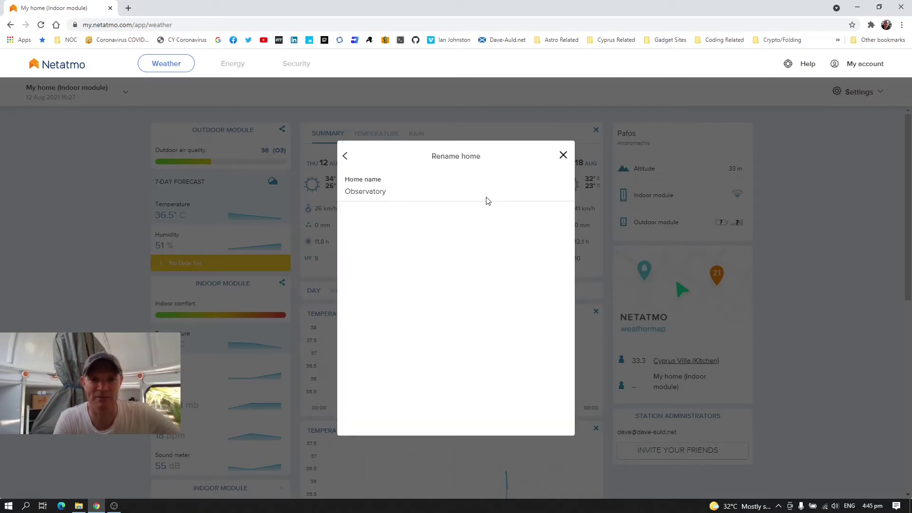
click(563, 155)
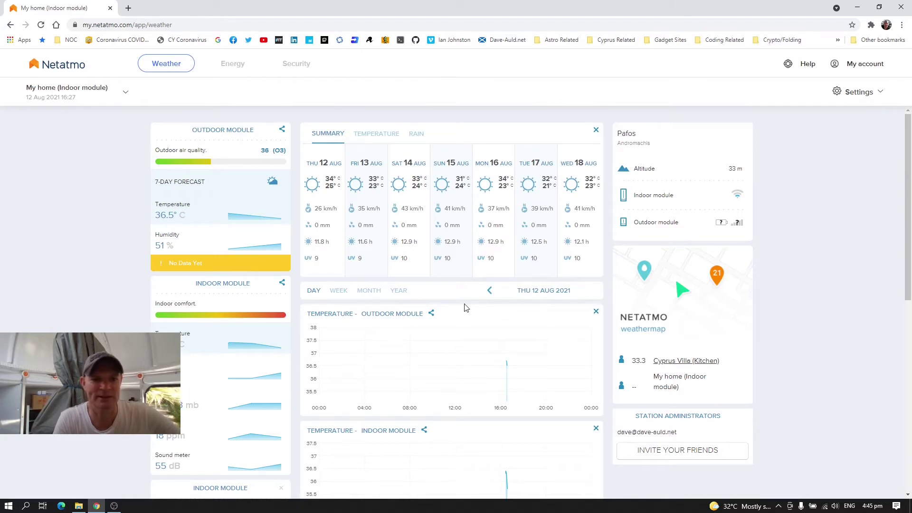
click(113, 507)
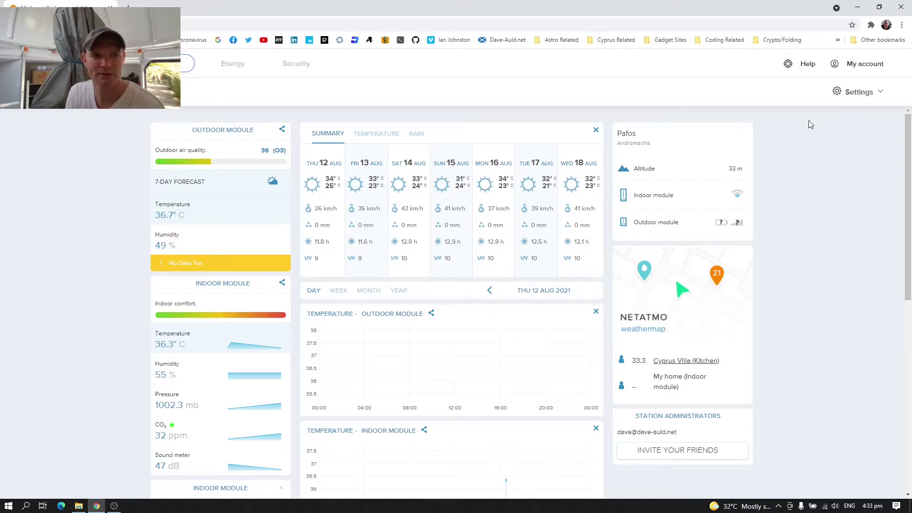
Select My home (Indoor module) and rename the home as Observatory in its home settings
click(71, 64)
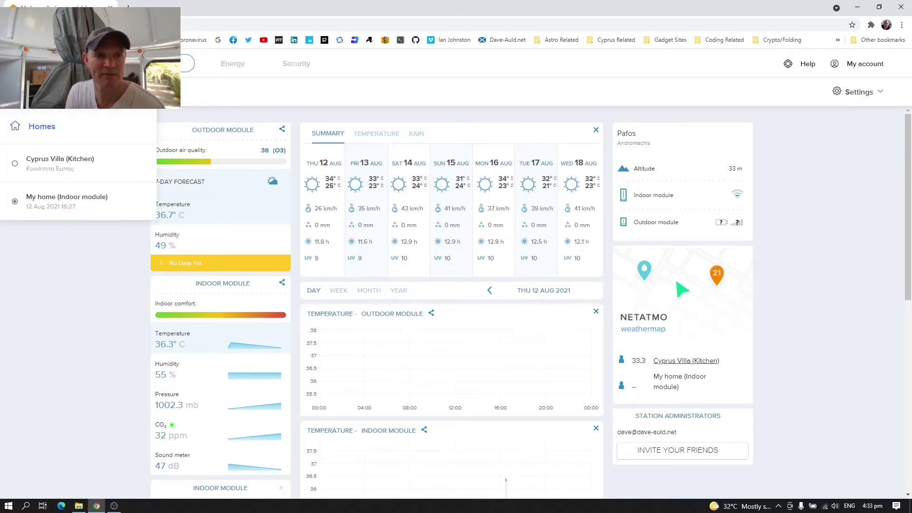
click(65, 205)
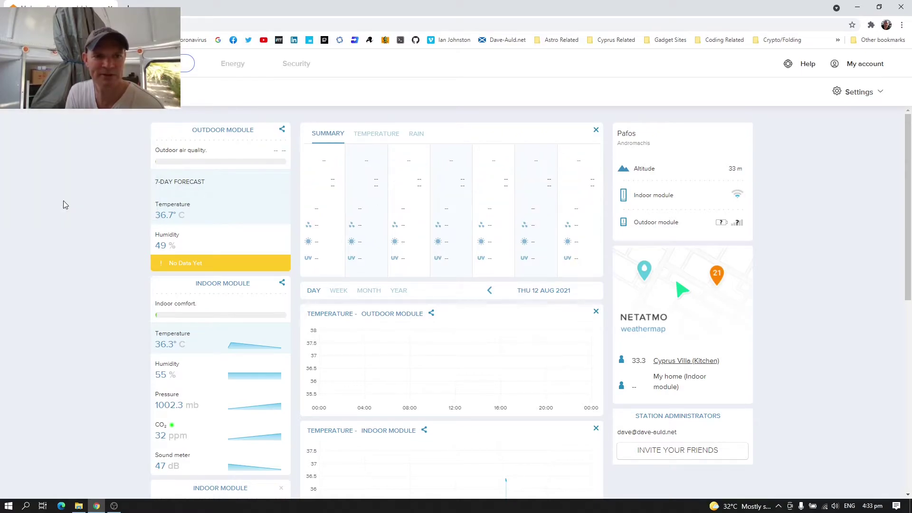
click(879, 95)
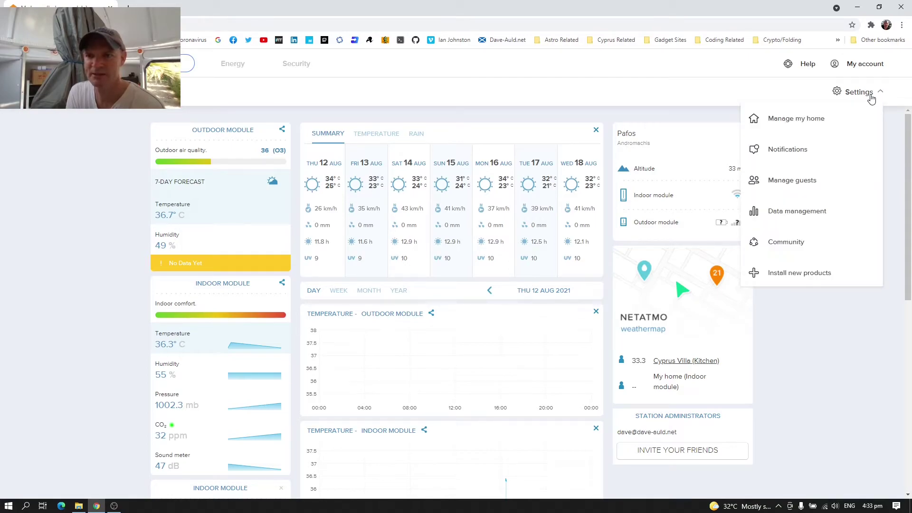
click(821, 119)
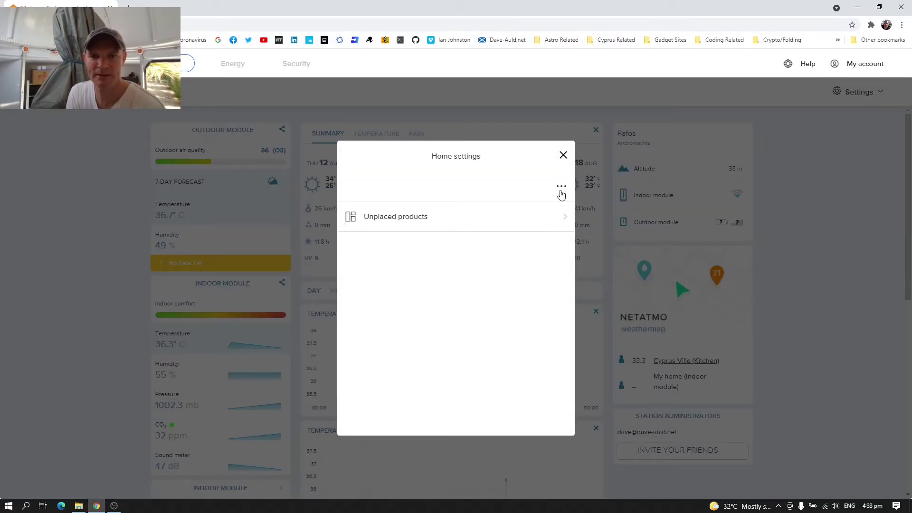
click(561, 190)
click(481, 195)
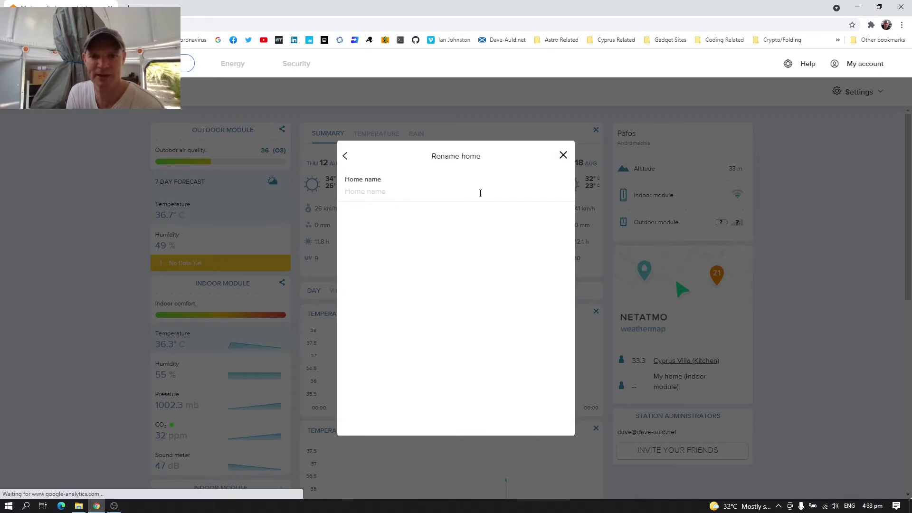
click(480, 193)
text(O)
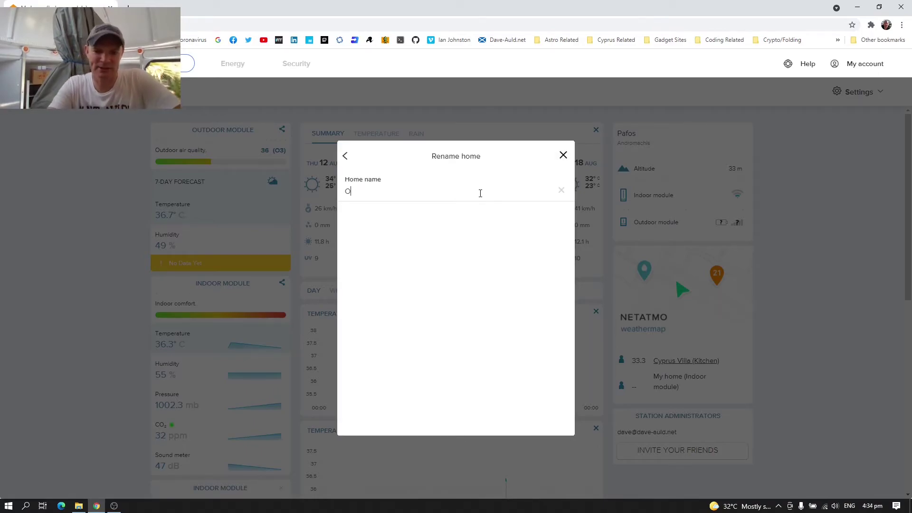
text(bservatory)
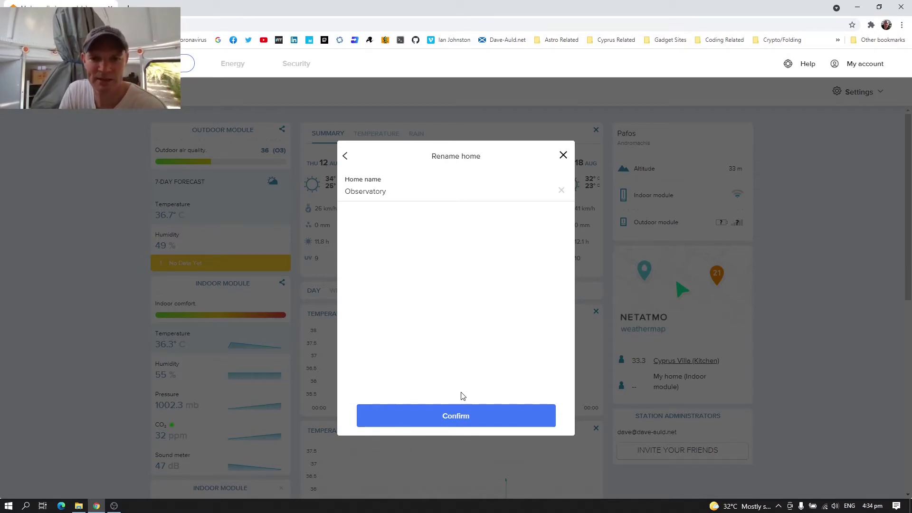
click(459, 423)
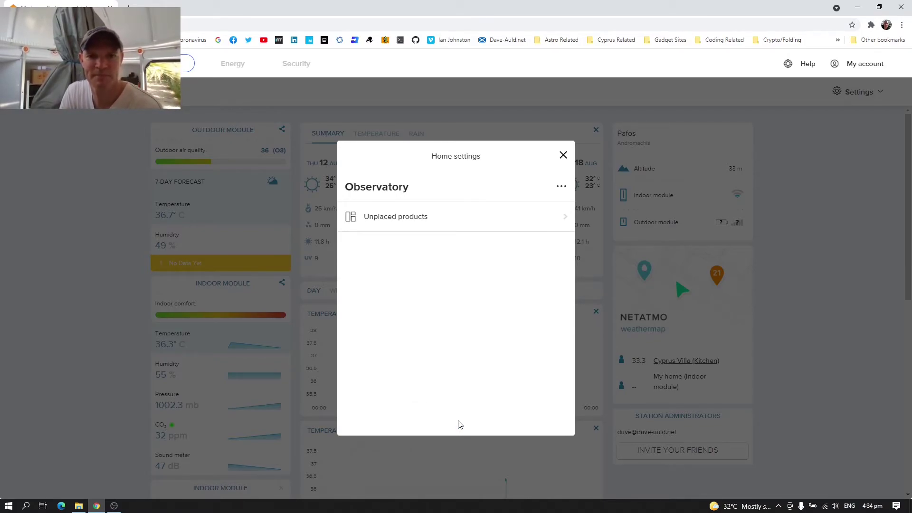
Review the unplaced indoor module's configuration options and device information in the Observatory home settings, and close the settings
click(565, 222)
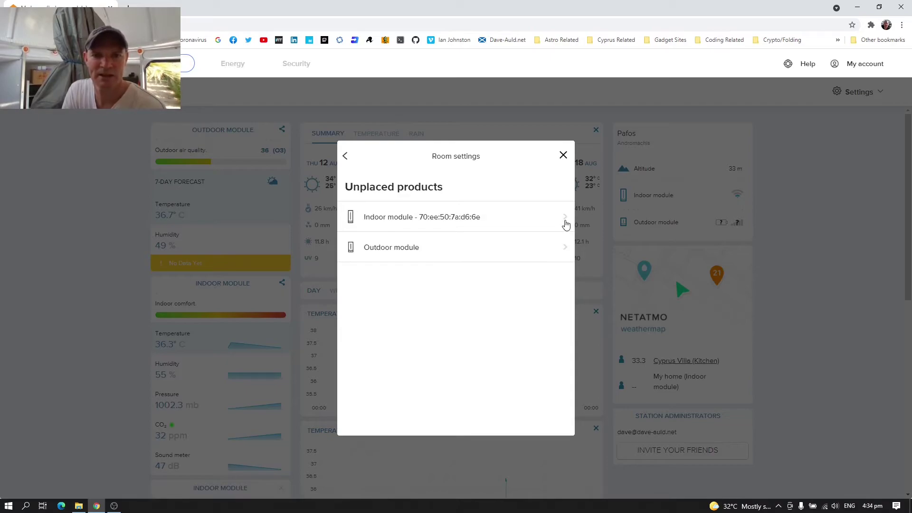
click(555, 218)
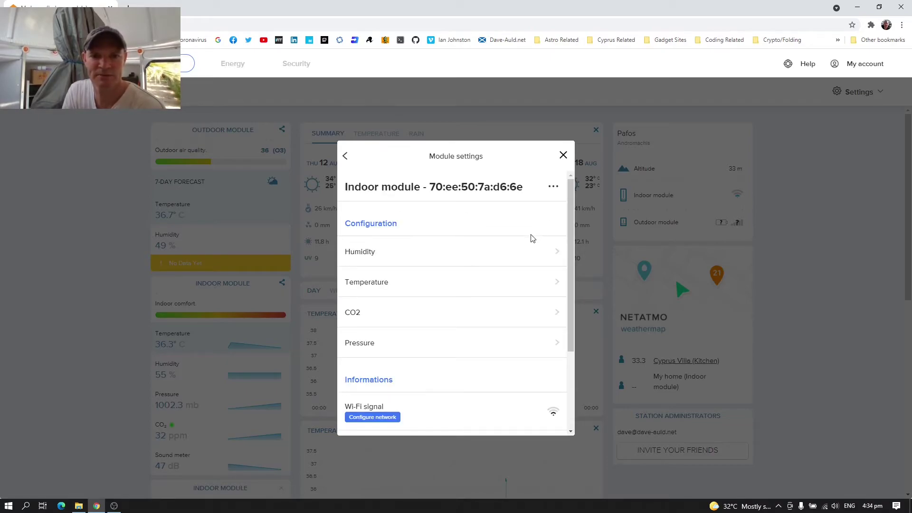
drag(572, 293, 564, 407)
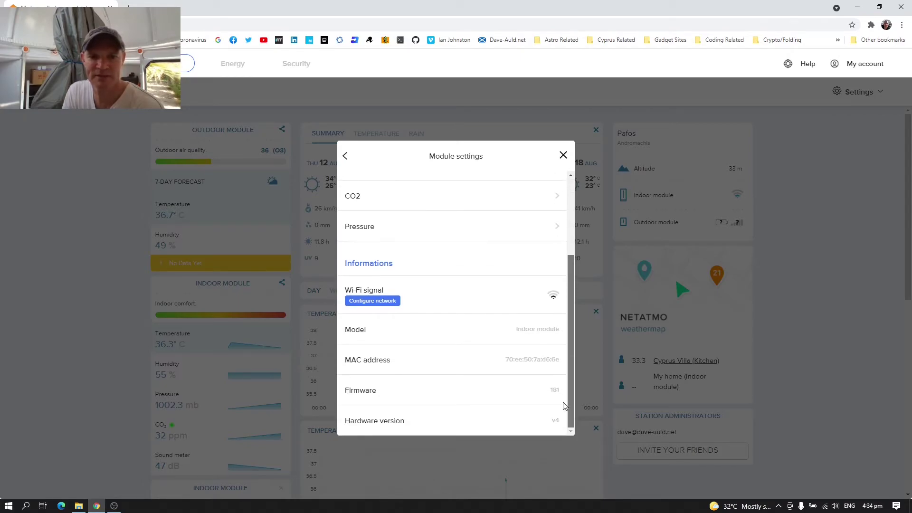
scroll(568, 293, up, 3)
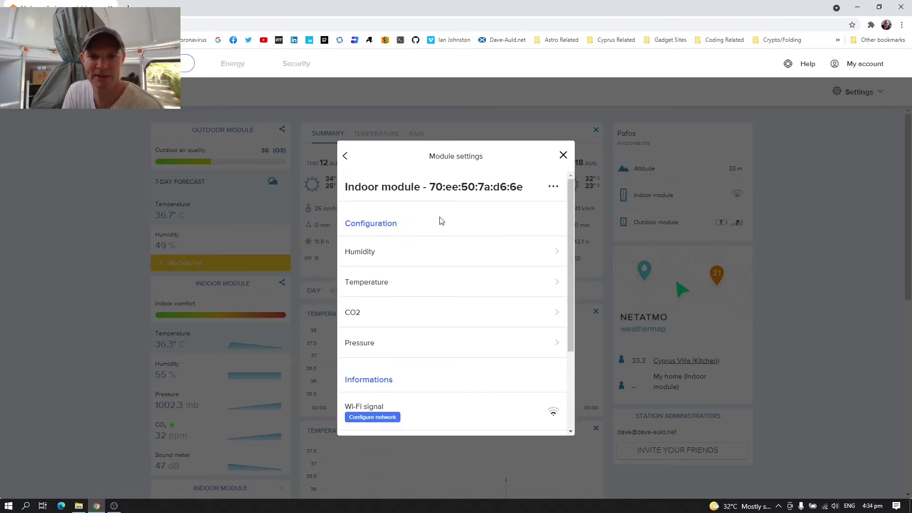
click(563, 155)
click(844, 97)
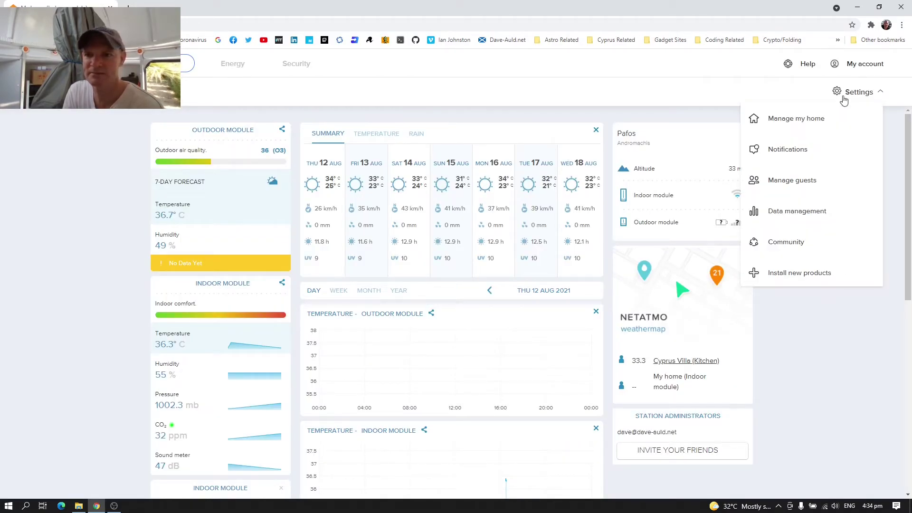
click(787, 326)
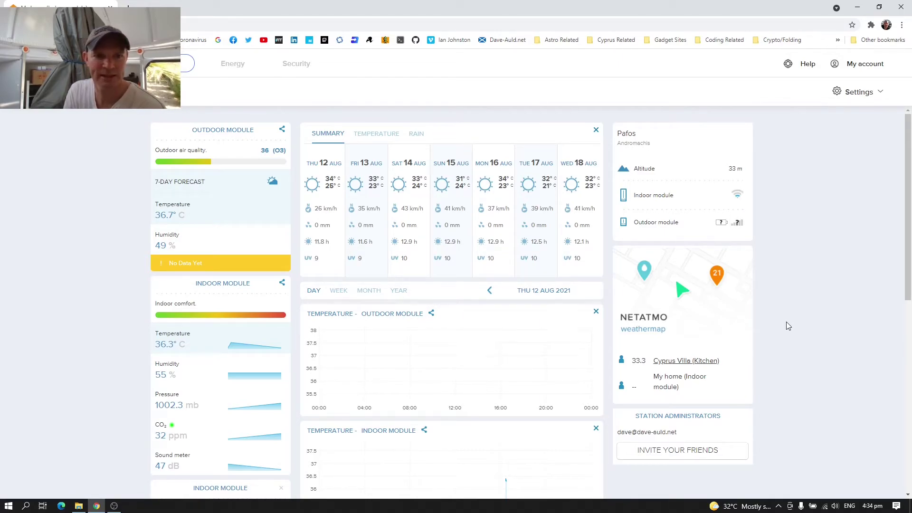
drag(908, 198, 909, 113)
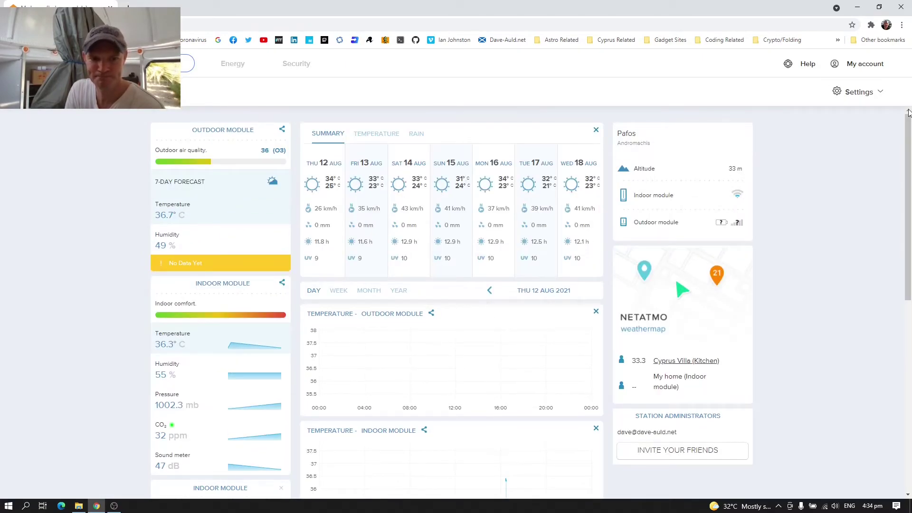